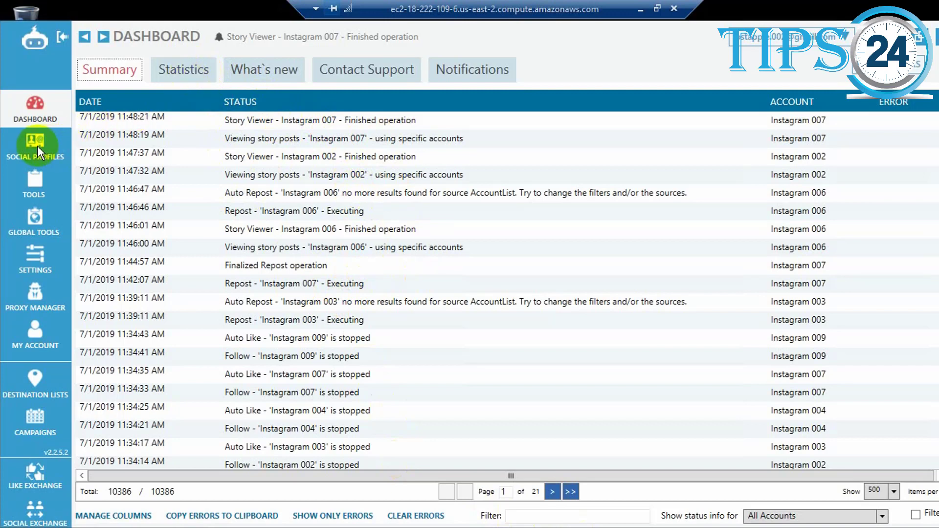
Examine the dashboard's posting statistics and its What's new page.
click(196, 68)
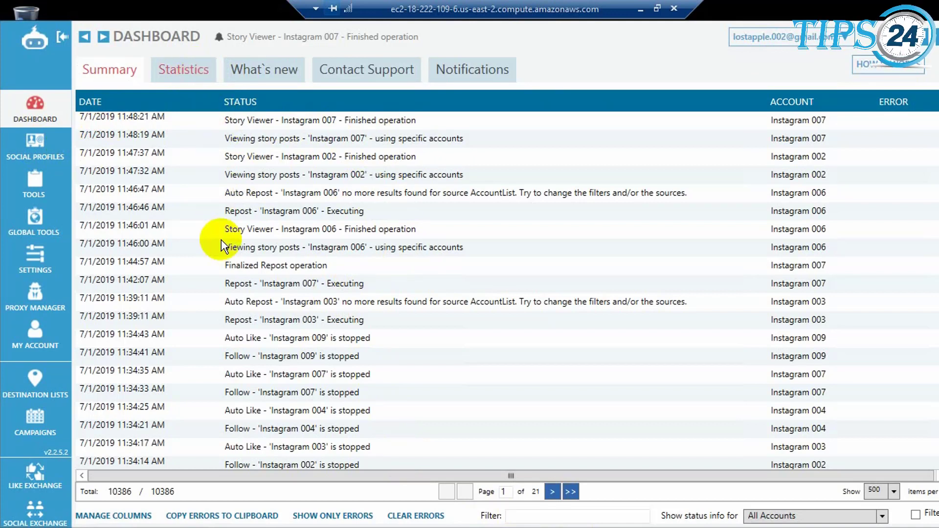
click(185, 69)
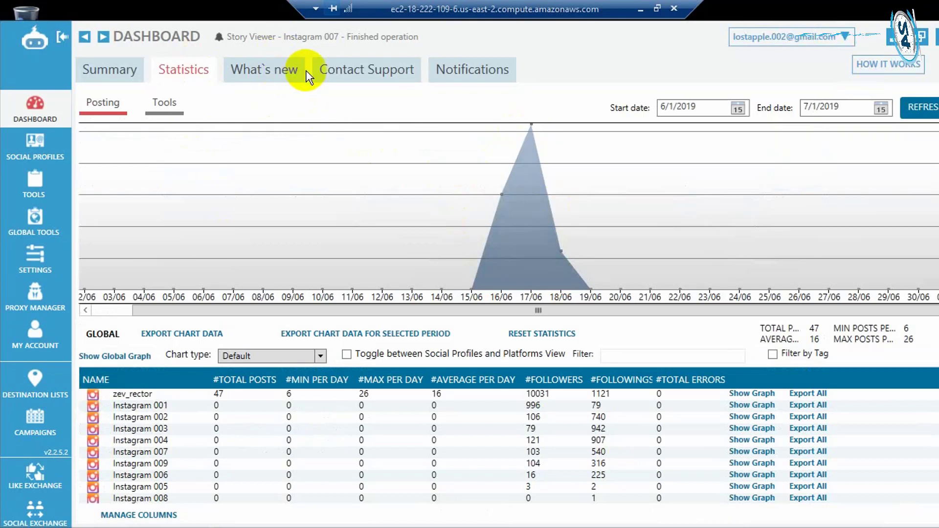
click(267, 73)
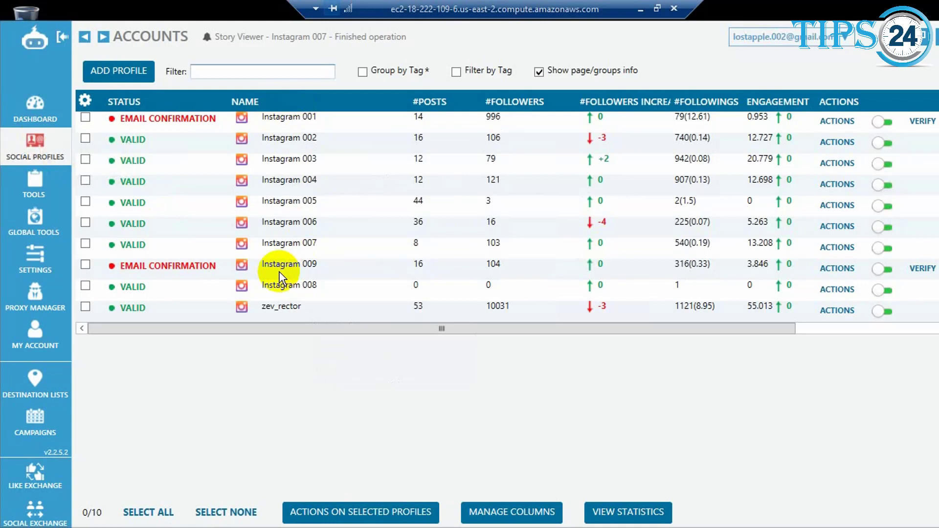
Delete the Instagram 009 profile, which awaits email confirmation, from the social profiles using the bulk profile actions.
click(85, 266)
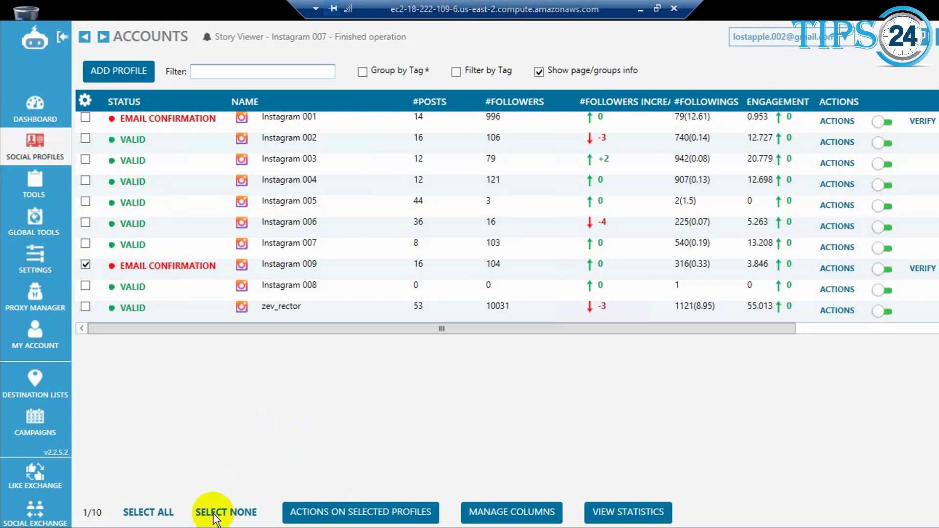
click(318, 518)
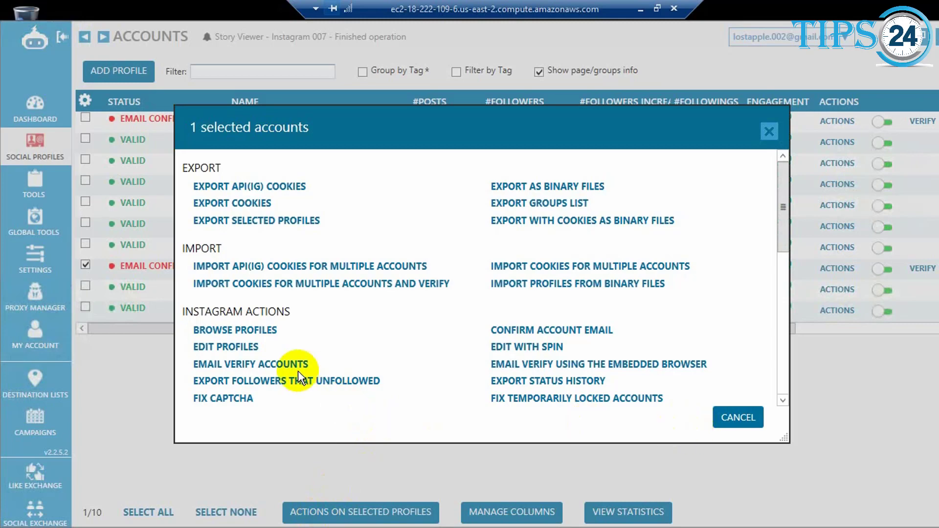
scroll(298, 370, down, 3)
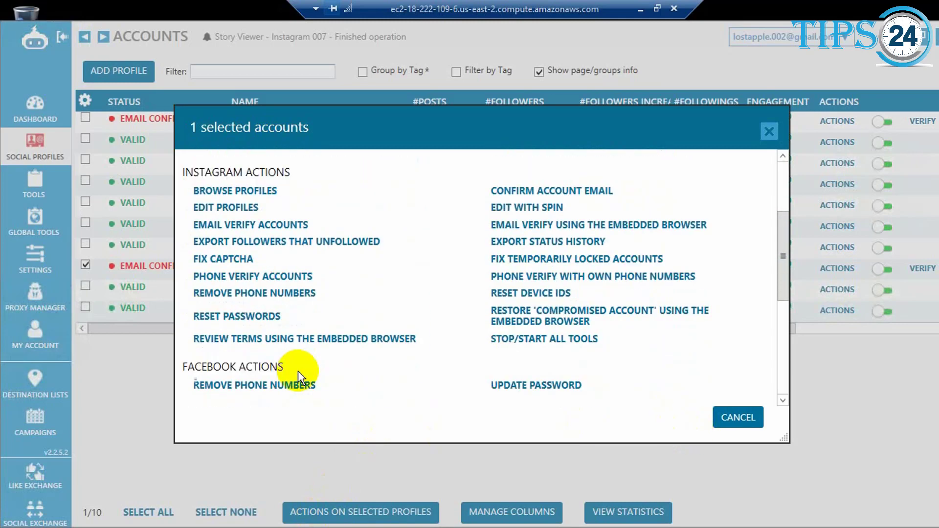
scroll(298, 371, down, 2)
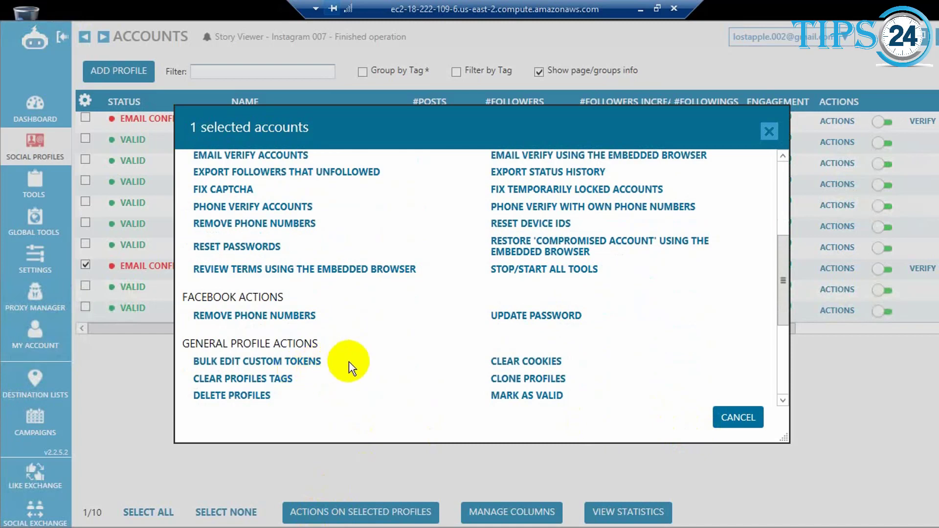
scroll(348, 362, down, 3)
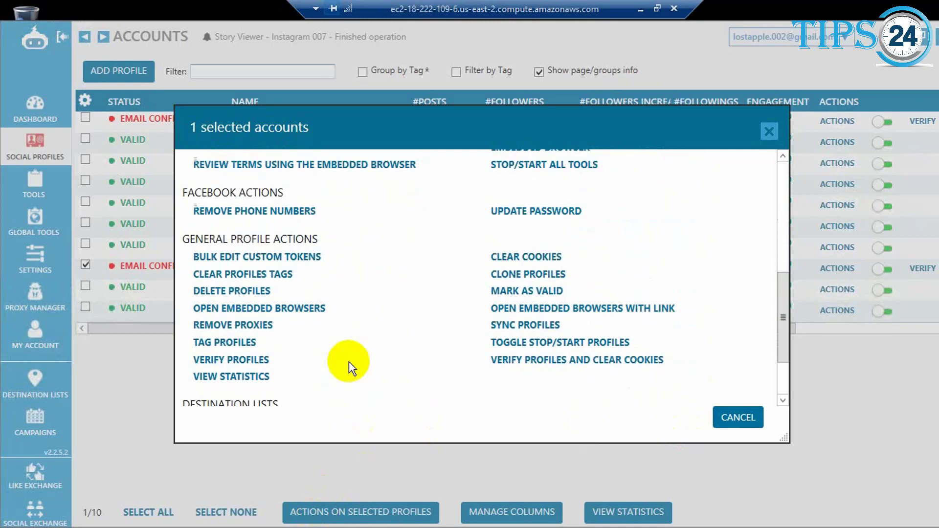
scroll(352, 368, down, 3)
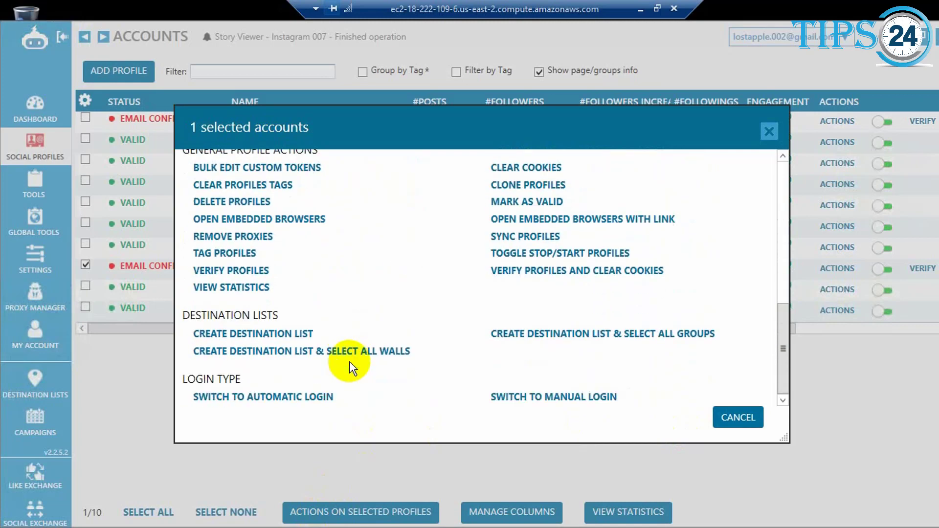
scroll(349, 364, up, 4)
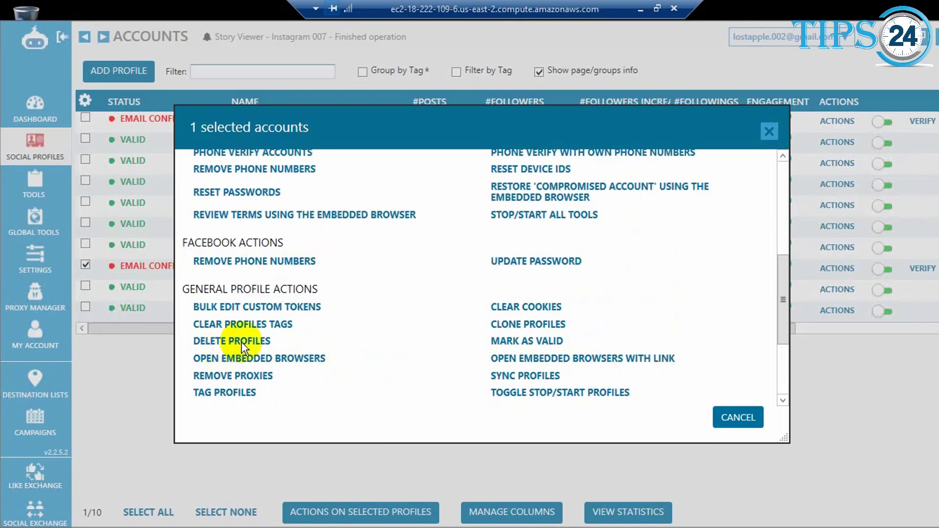
click(242, 341)
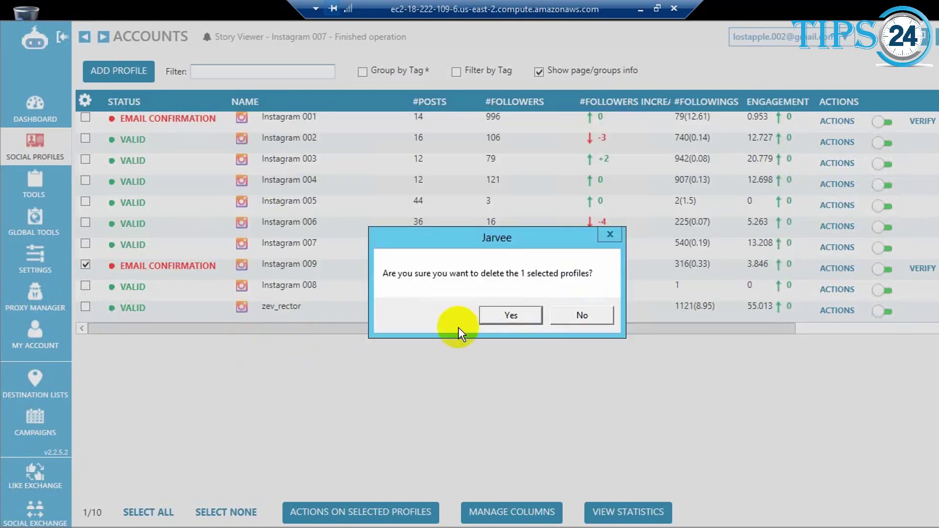
click(499, 316)
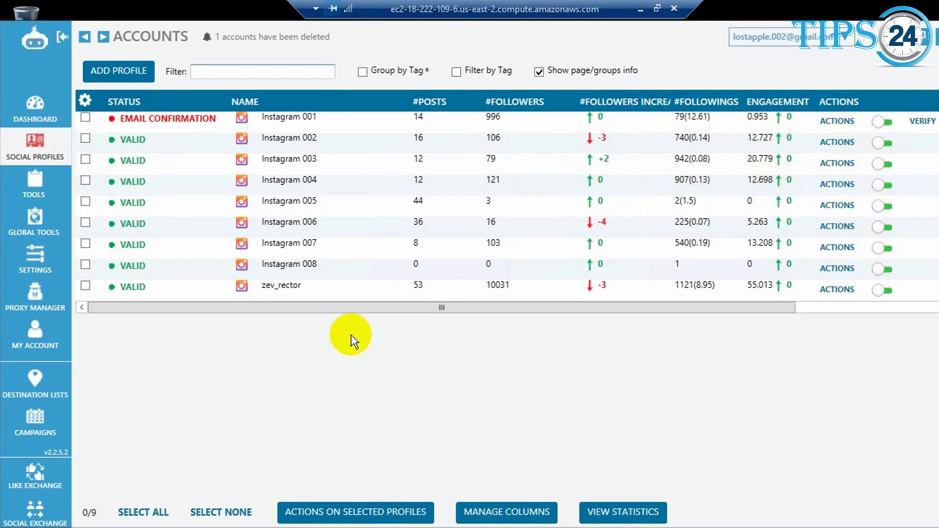
Open the tools of the Instagram 005 account and examine its Follow sources and follow results.
click(43, 195)
click(33, 181)
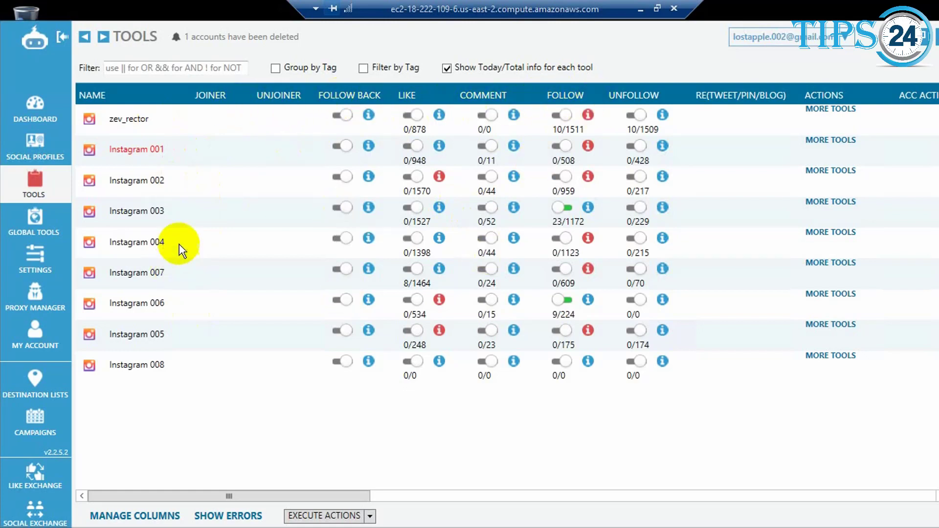
mouse_move(164, 337)
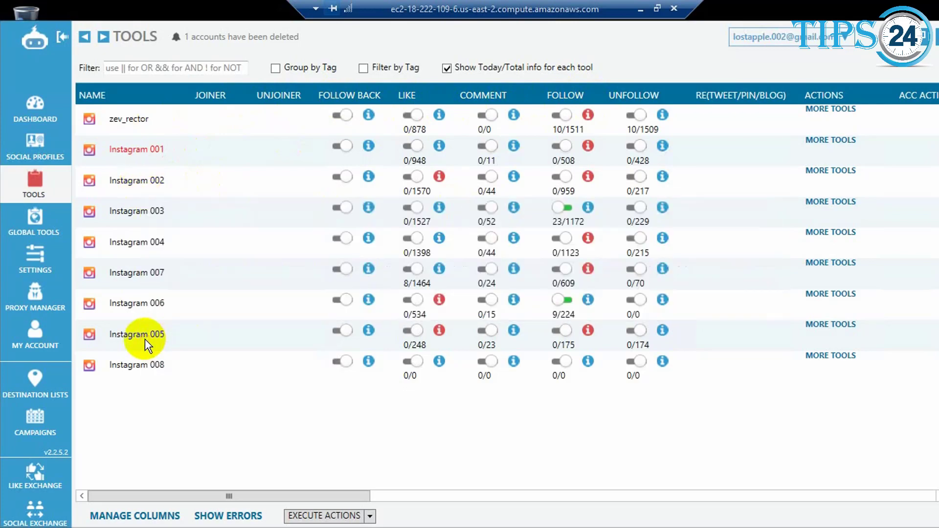
double_click(145, 339)
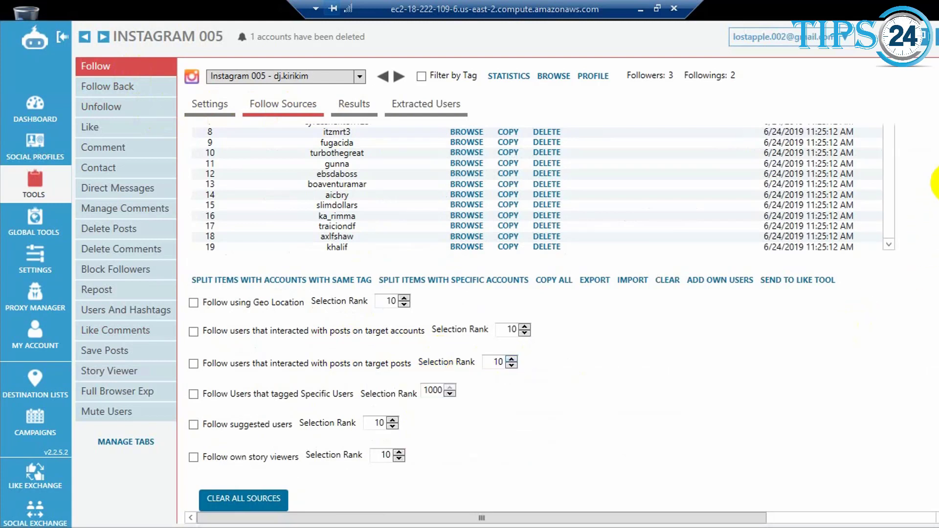
click(354, 111)
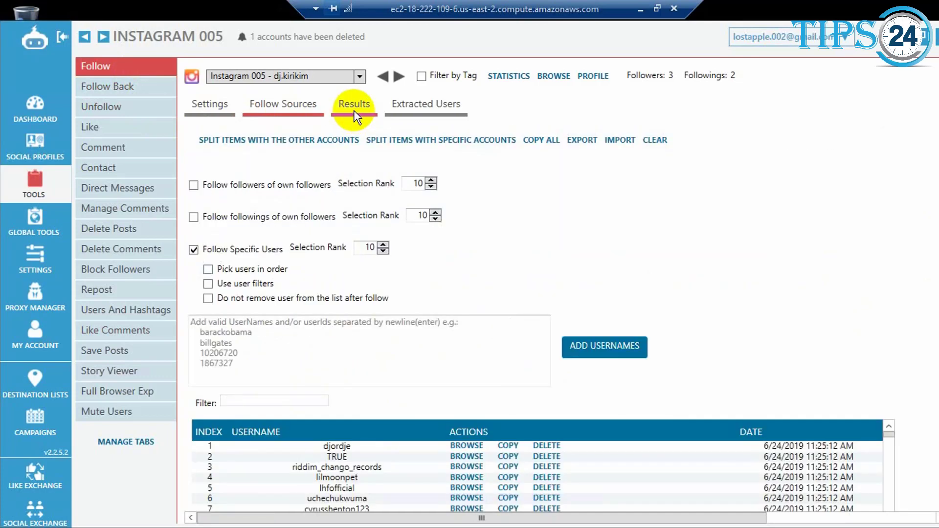
click(354, 110)
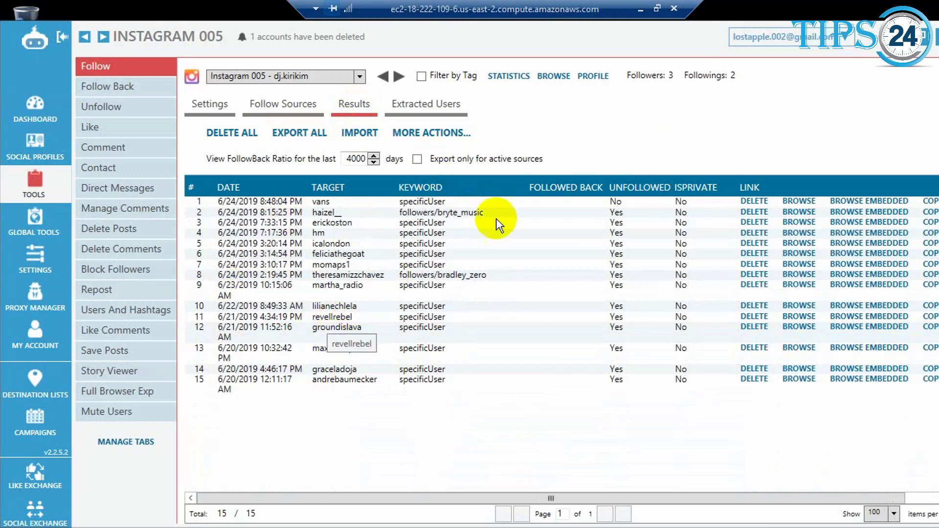
Examine the Follow Back, Unfollow, Like and Comment tool settings of the Instagram 005 account.
click(111, 88)
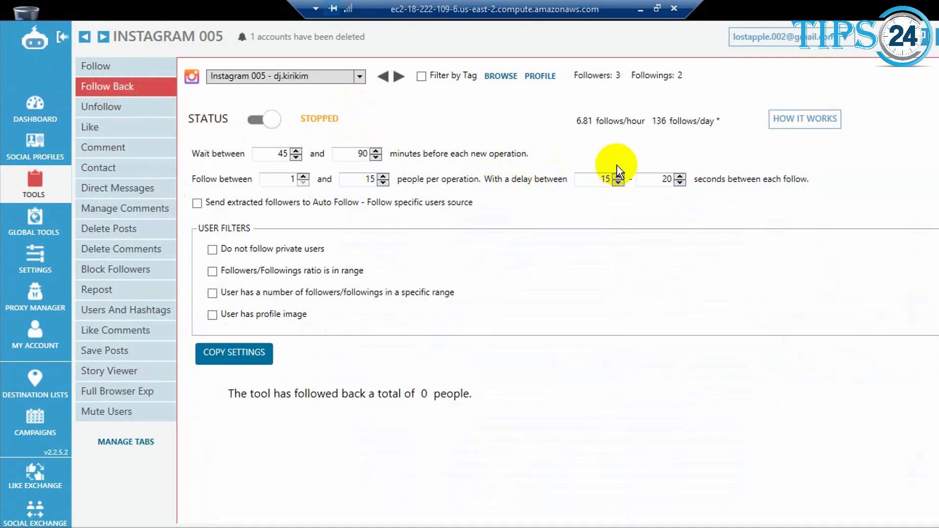
click(101, 107)
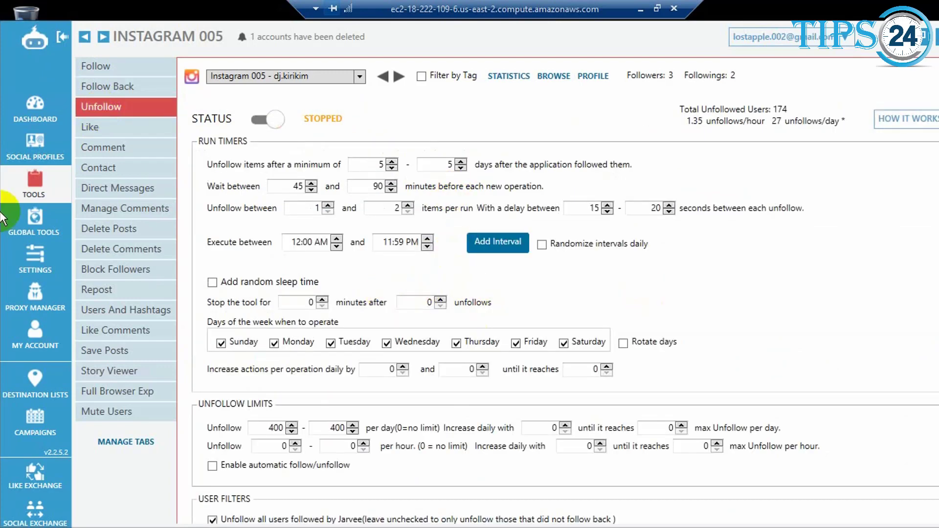
click(89, 128)
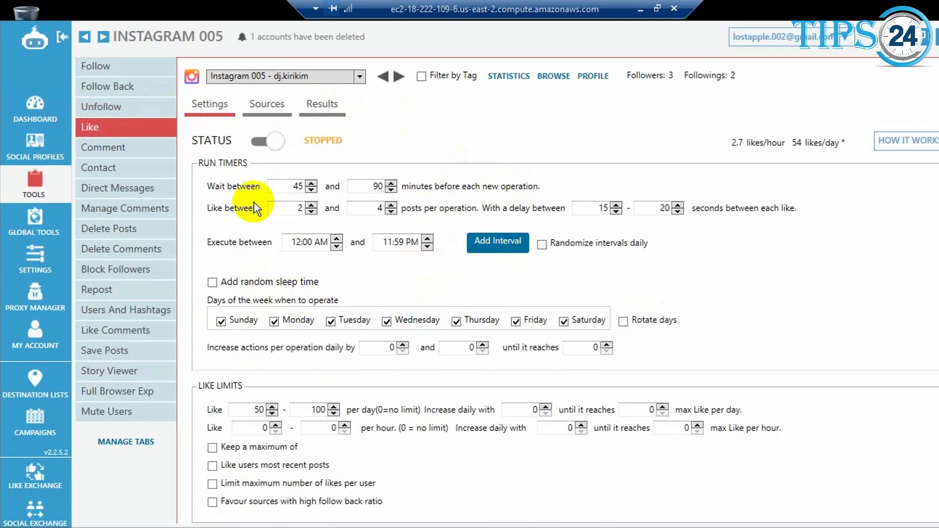
click(94, 149)
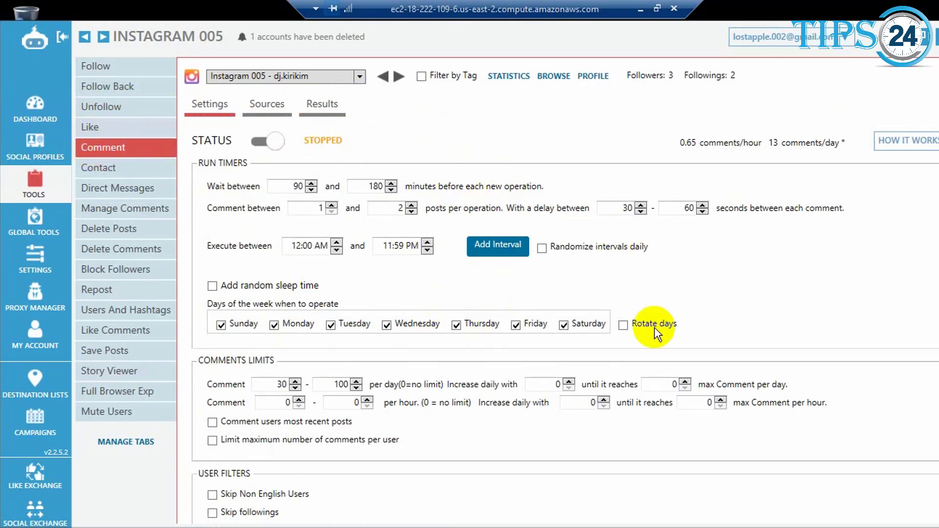
Examine the Contact tool's extracted-user messaging, the Direct Messages inbox and the Manage Comments page of Instagram 005.
click(104, 167)
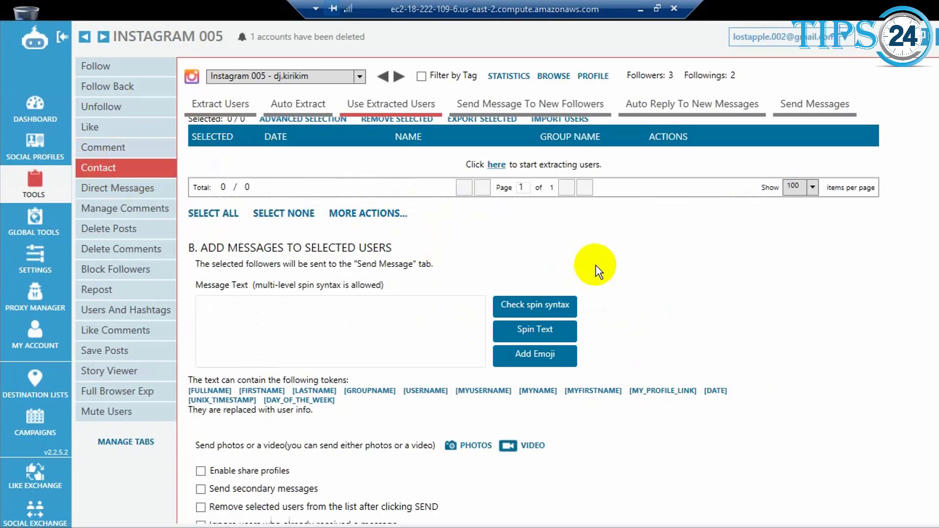
scroll(600, 271, up, 1)
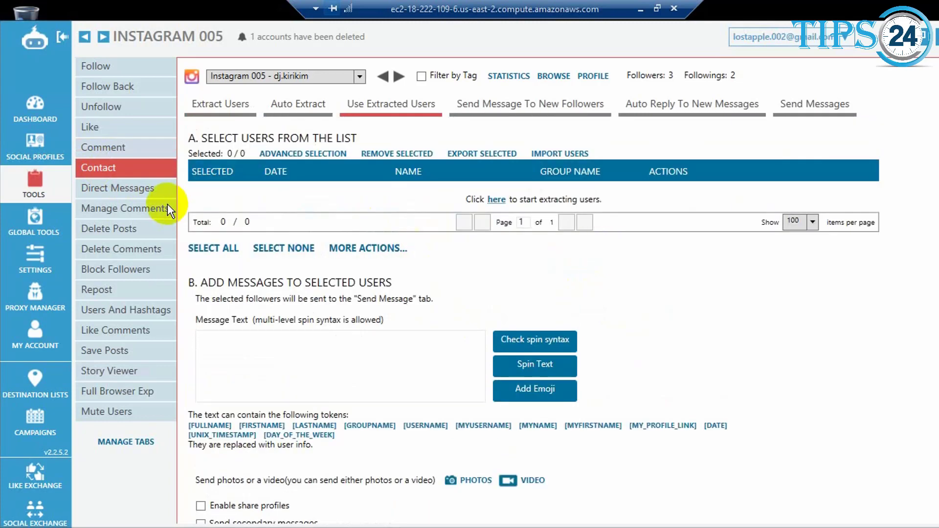
click(118, 188)
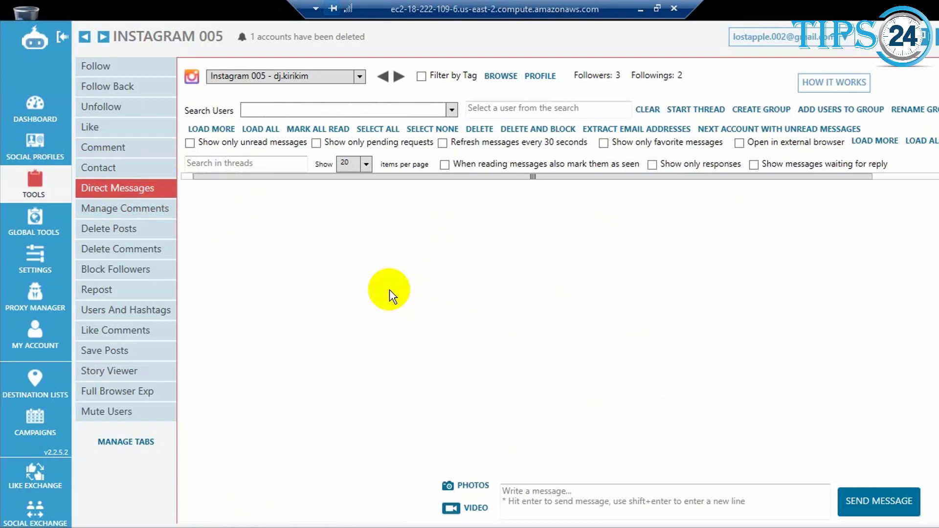
click(117, 211)
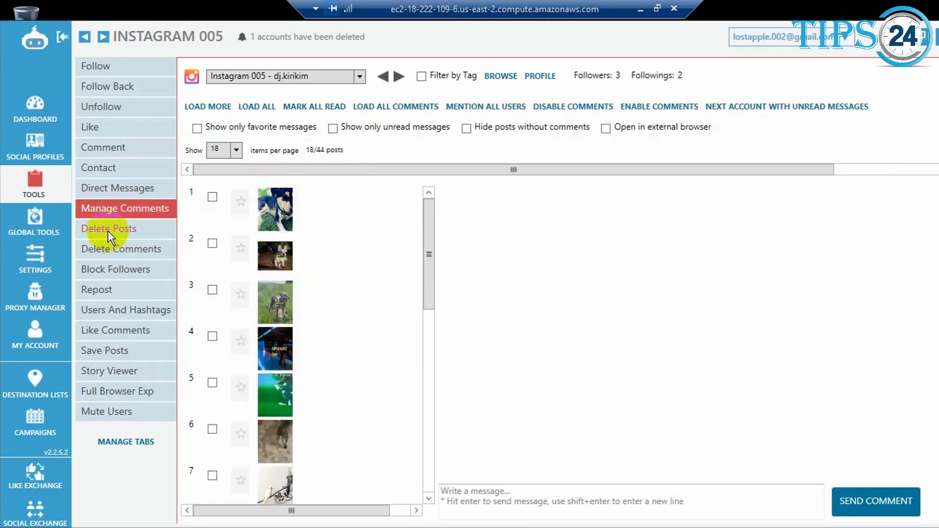
Examine the run timers, limits and filters of the Delete Posts, Delete Comments and Block Followers tools.
click(108, 230)
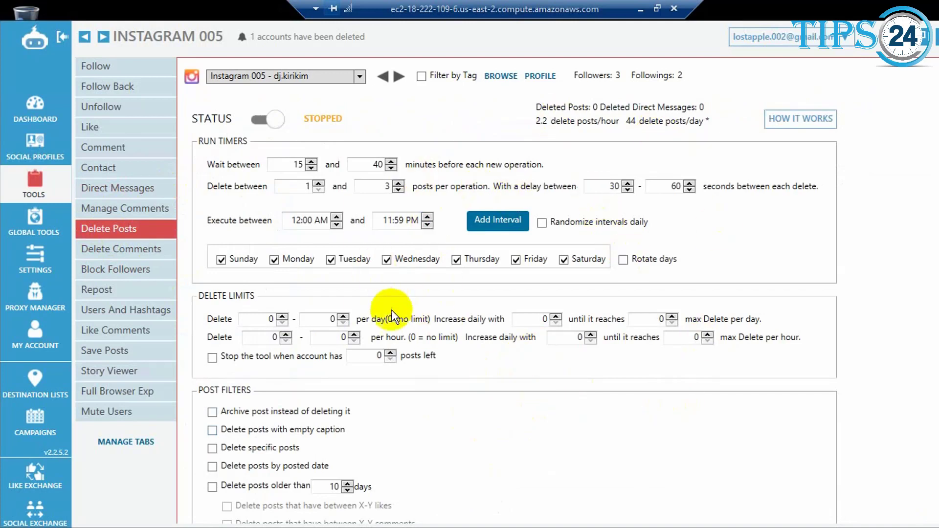
click(113, 253)
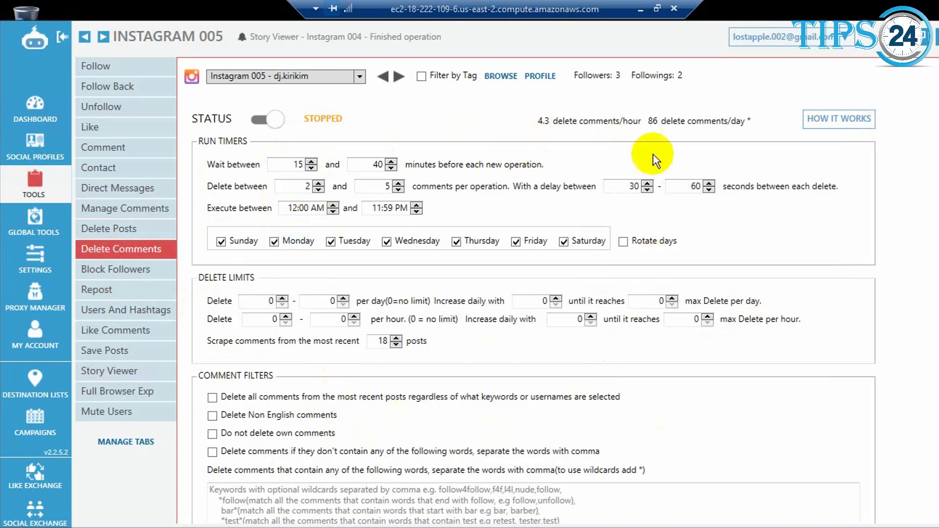
click(123, 271)
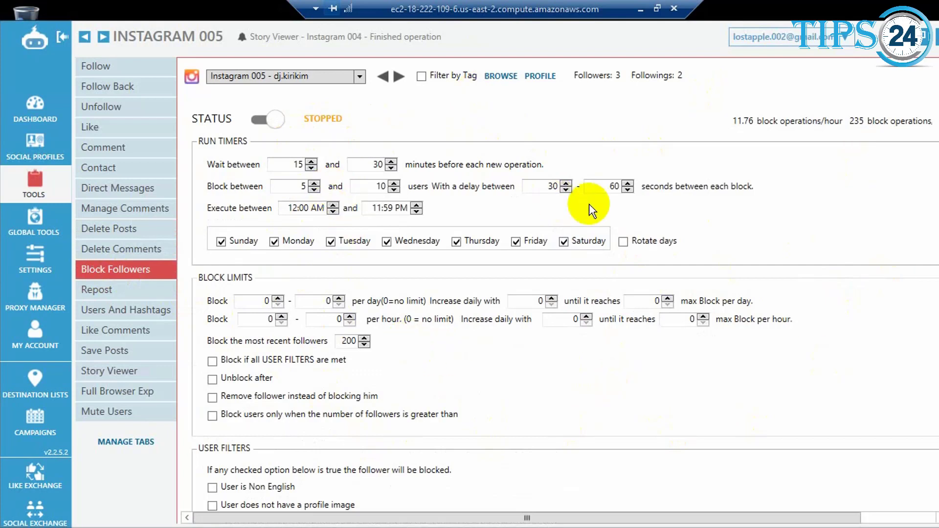
Examine the Repost, Users And Hashtags, Like Comments and Save Posts tools of the Instagram 005 account.
click(98, 291)
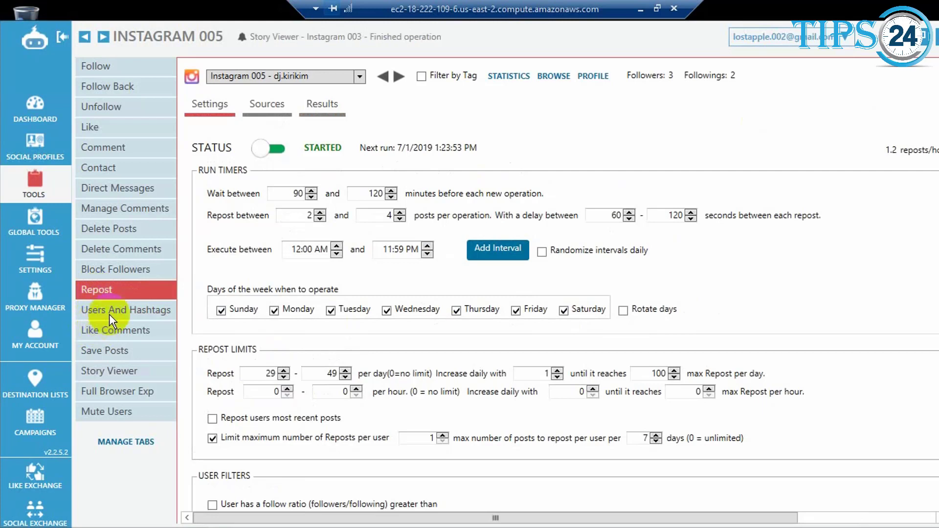
click(110, 313)
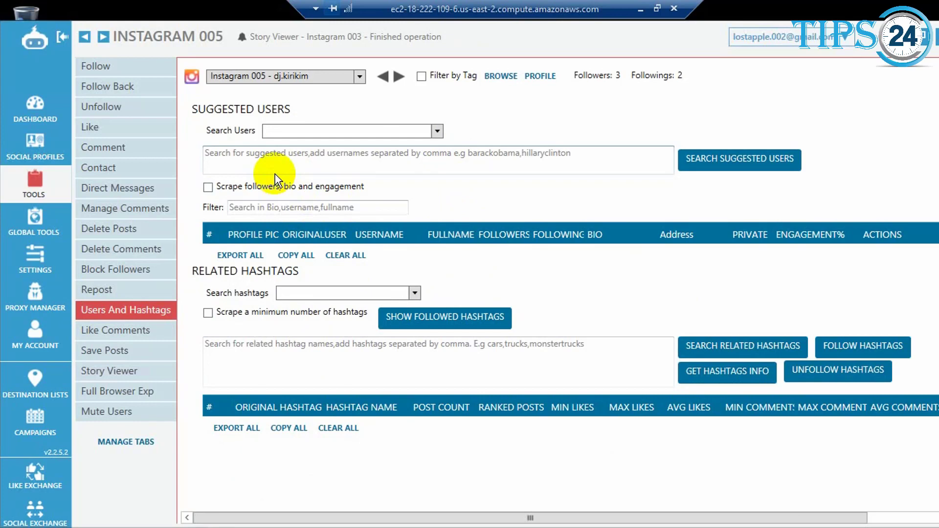
click(117, 335)
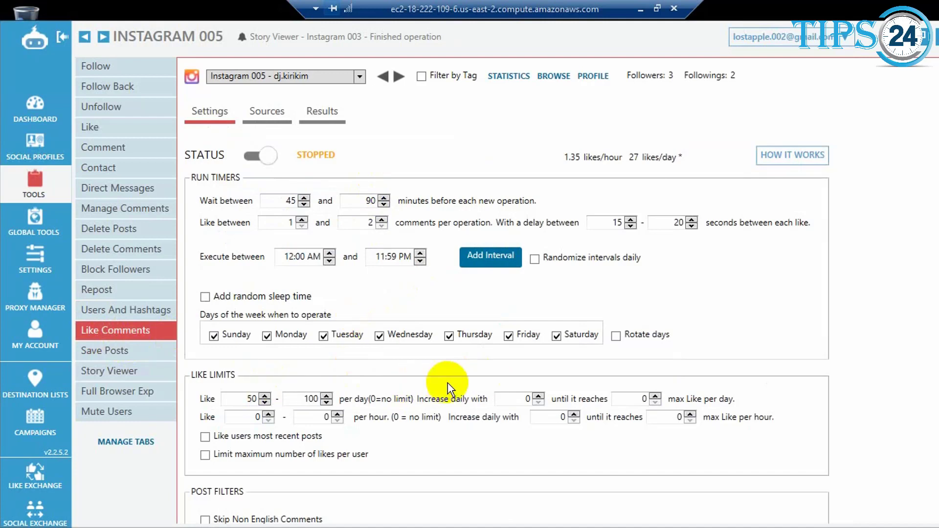
click(86, 352)
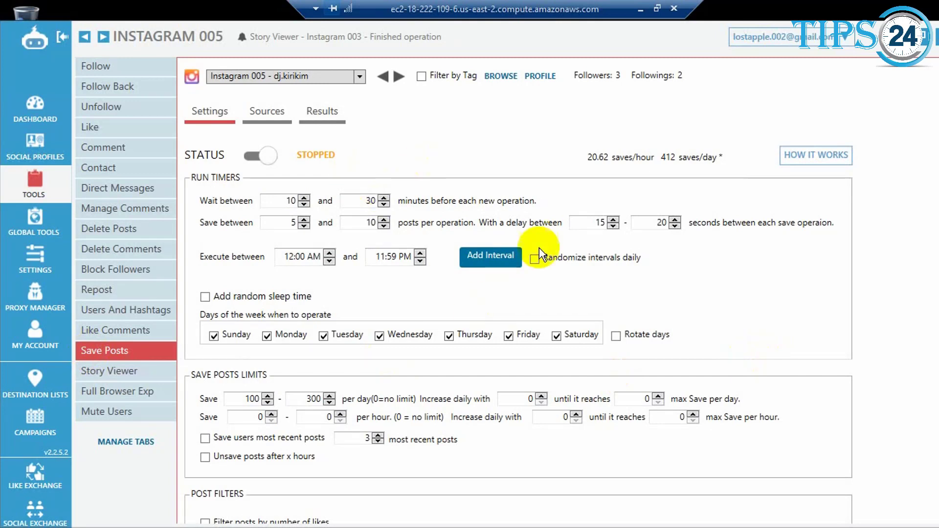
Examine the Story Viewer results of Instagram 005 and its settings, from user filters to run timers.
click(134, 372)
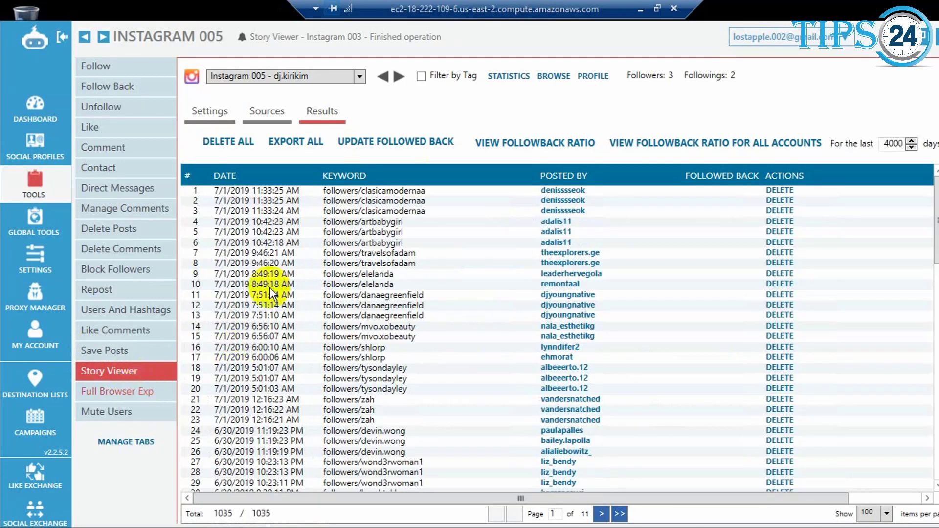
click(221, 113)
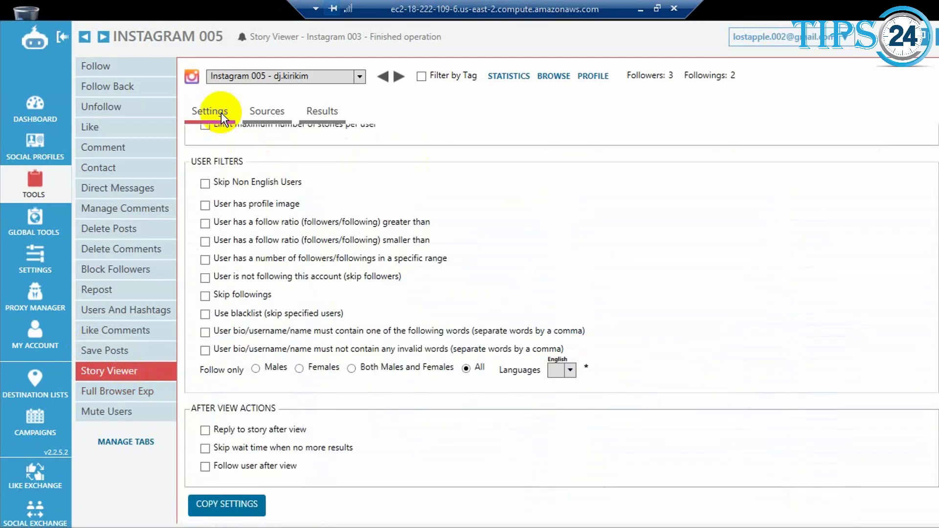
scroll(937, 149, up, 10)
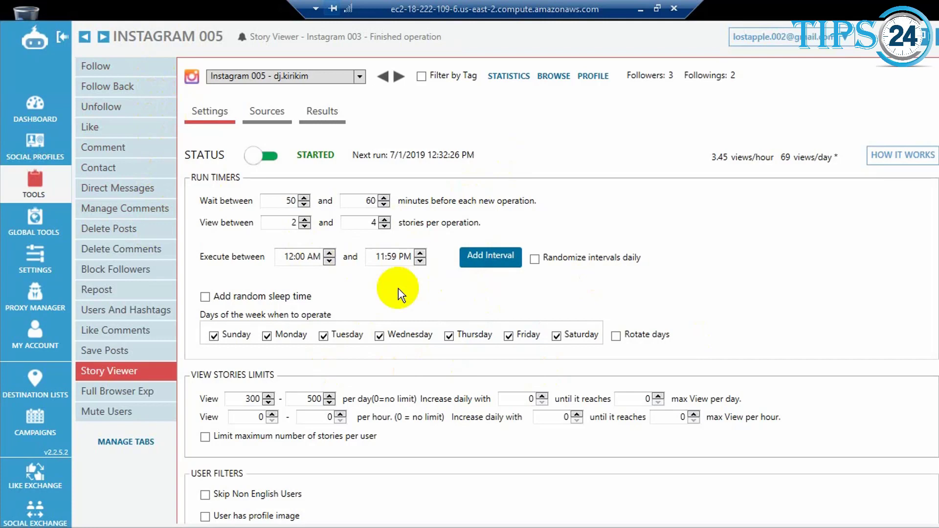
Examine the Full Browser Exp run timers, visit limits and website list of Instagram 005, plus the Global Tools direct messages inbox.
click(115, 397)
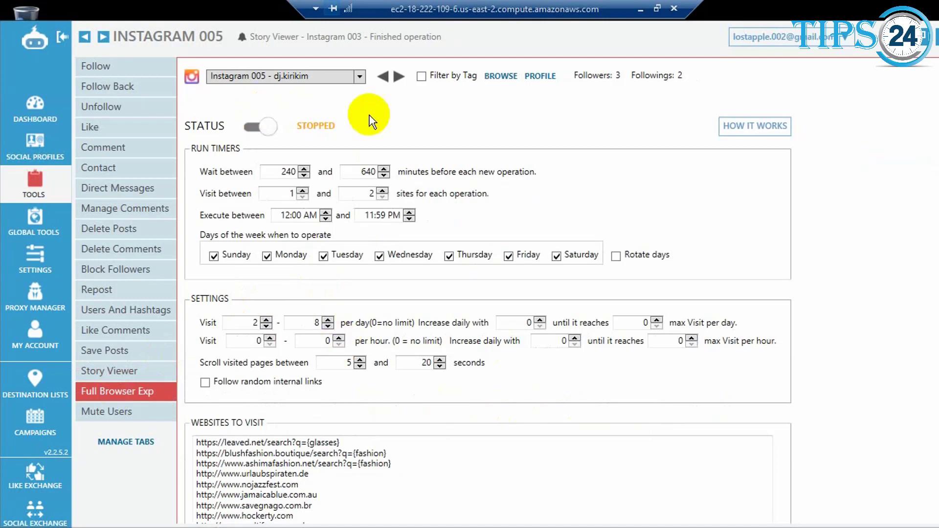
click(33, 221)
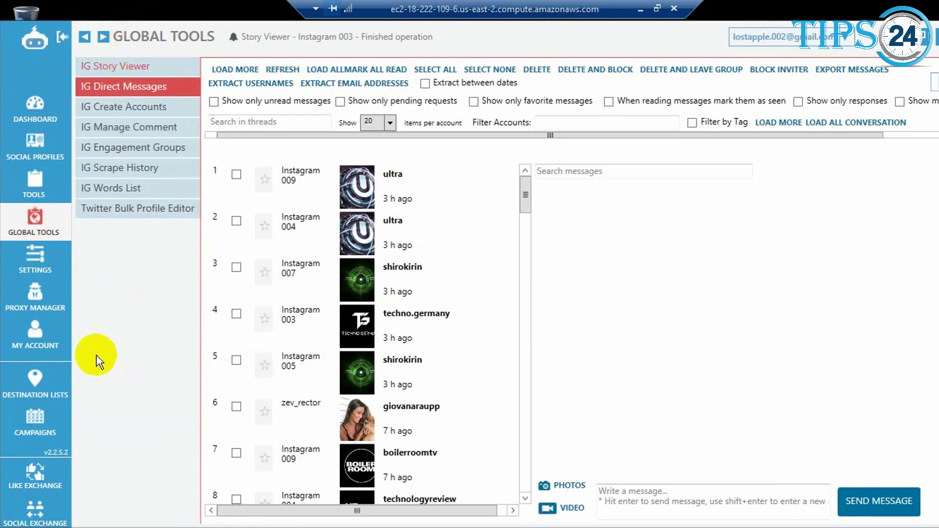
Examine the Actions page of the software settings, the Proxy Manager's proxy assignments and the My Account subscription page.
click(34, 267)
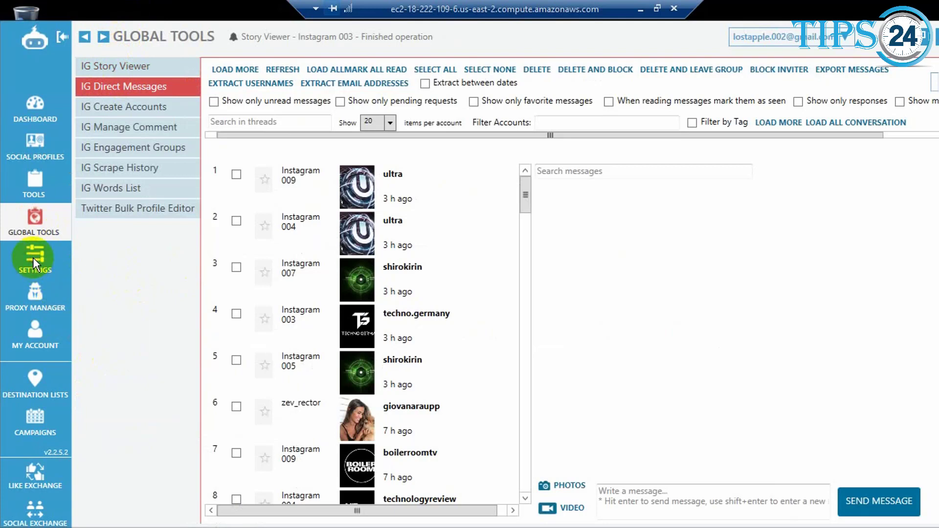
click(34, 258)
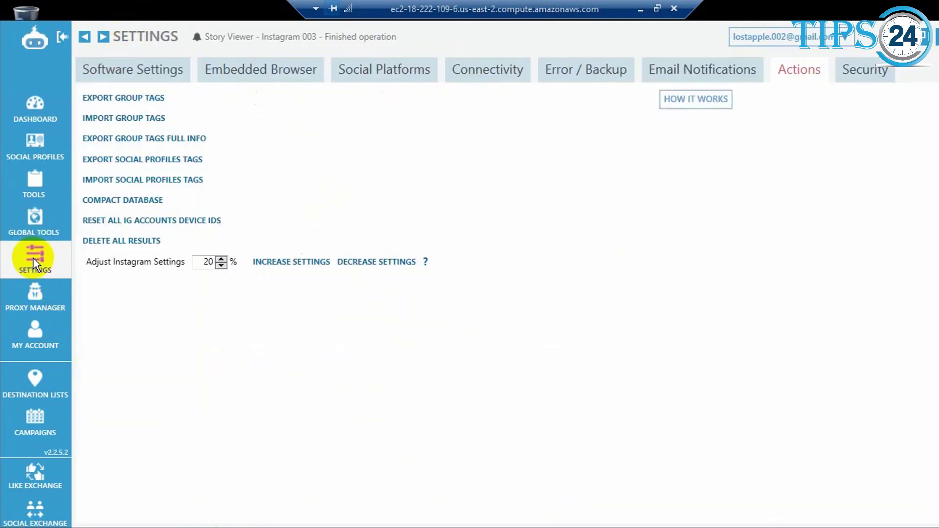
click(36, 299)
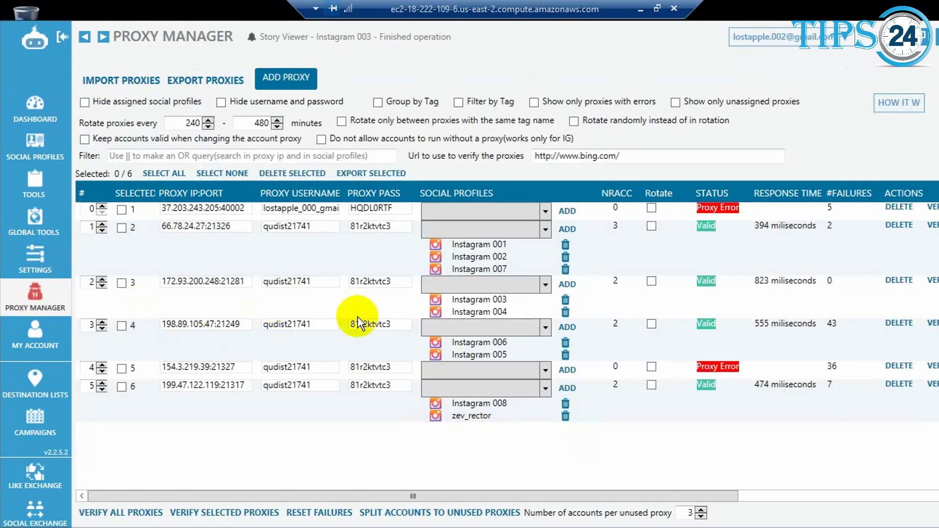
click(31, 333)
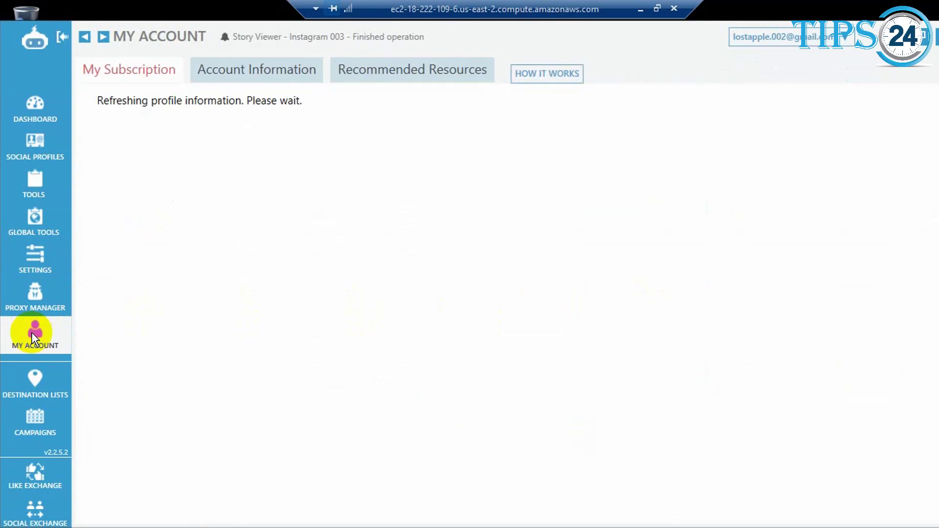
Examine the existing destination lists and the list of campaigns.
click(37, 380)
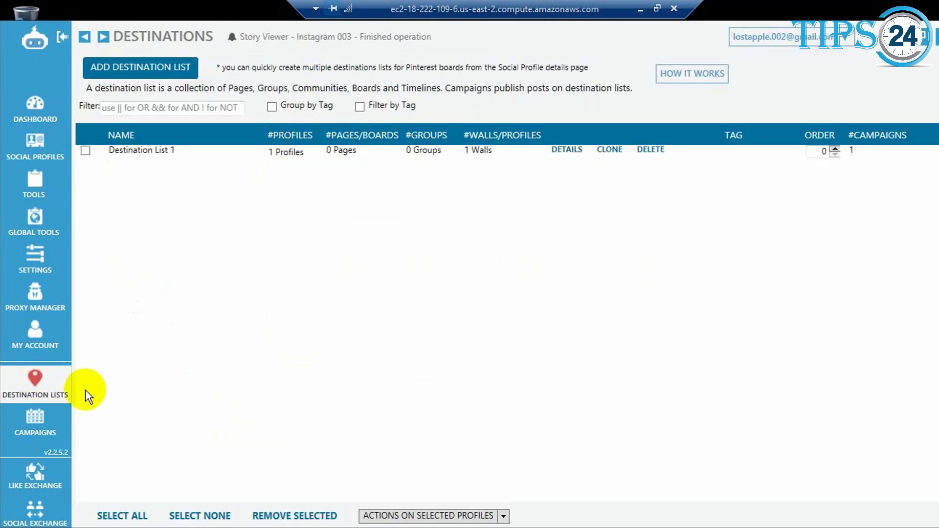
click(40, 428)
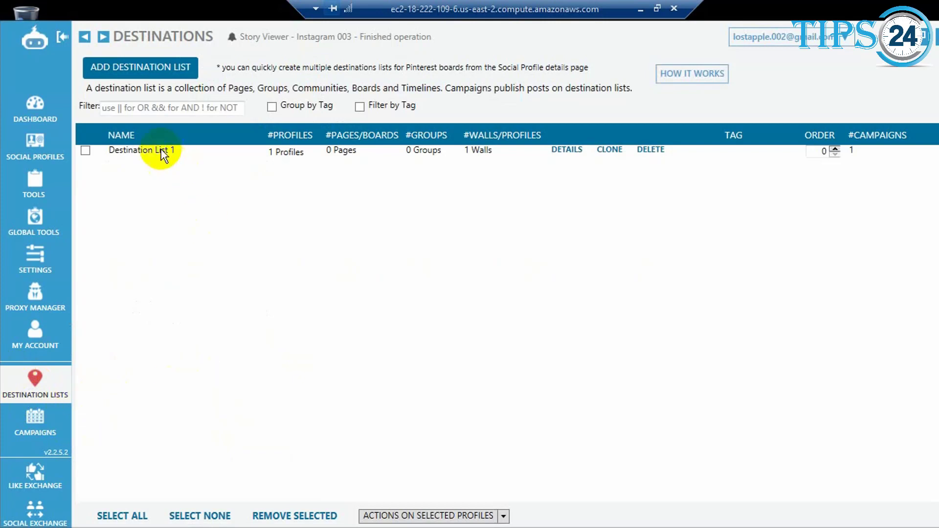
click(39, 425)
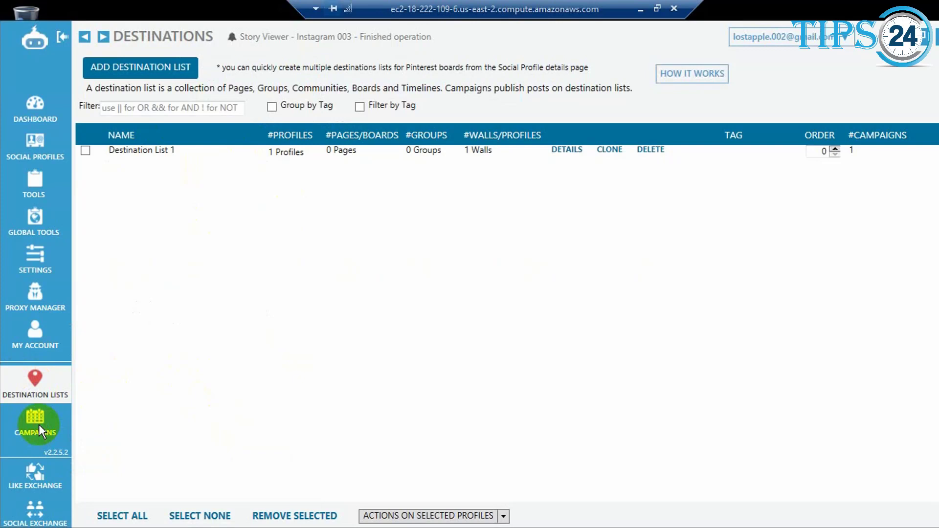
click(39, 425)
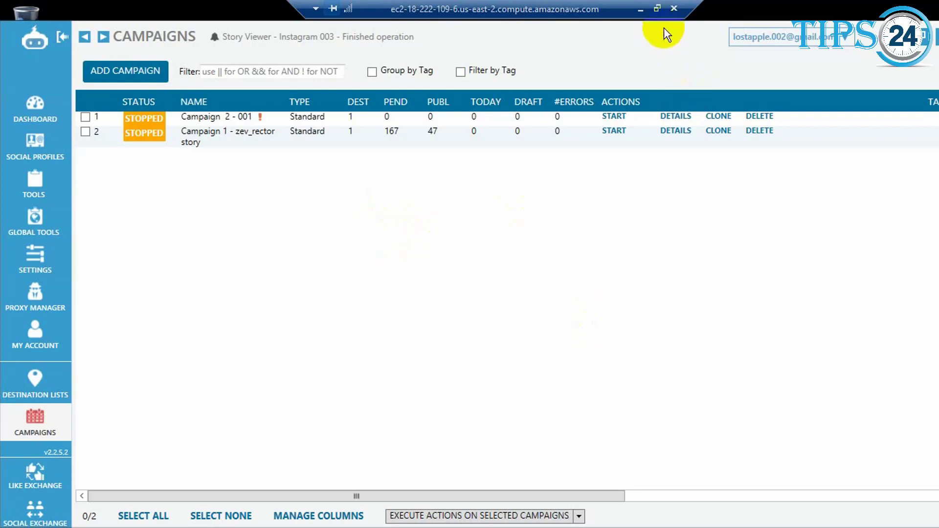
click(657, 8)
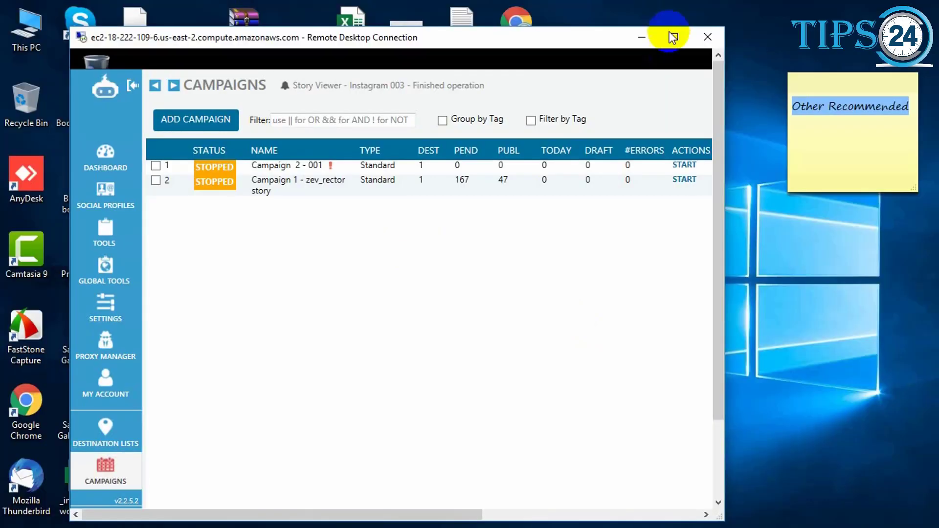
click(681, 38)
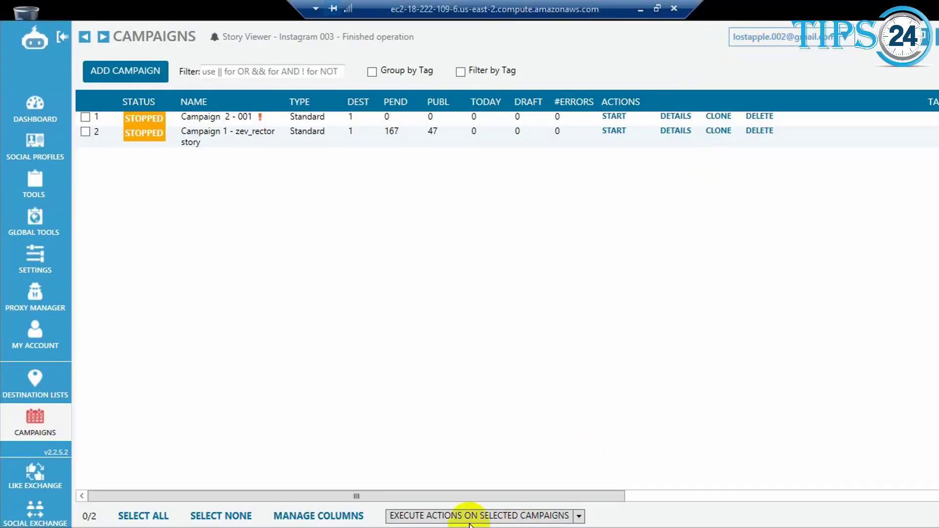